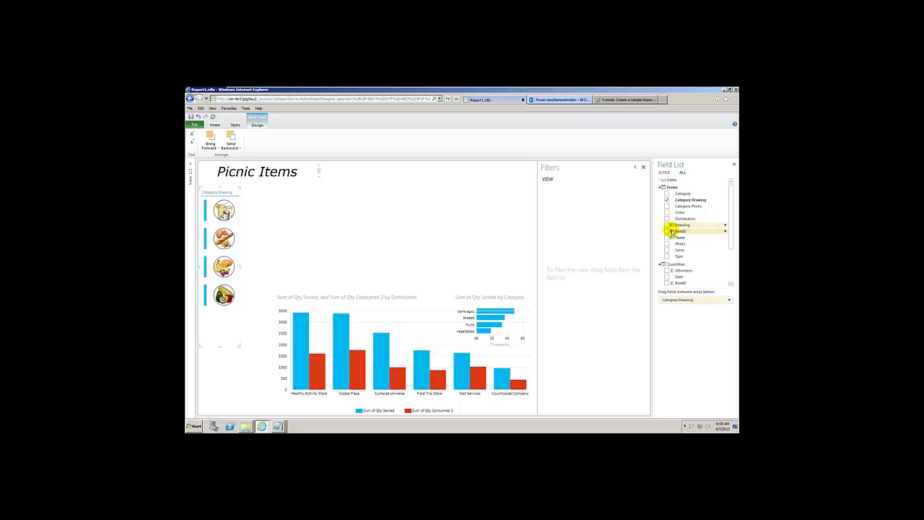
Add the Drawing field as a new table of item pictures beside the Category Drawing tiles
{"action": "left_click", "coordinate": [402, 228]}
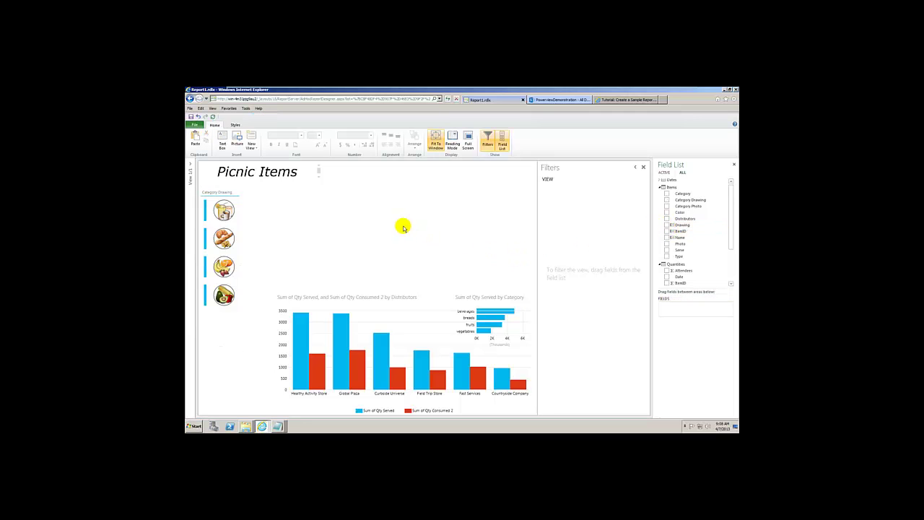
{"action": "left_click", "coordinate": [666, 226]}
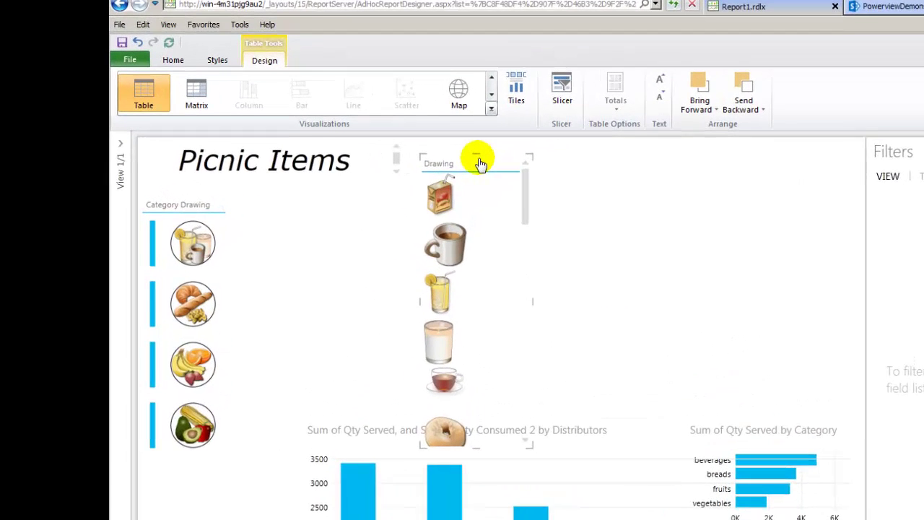
Move the Drawing table right of the Category Drawing tiles and narrow it to one picture column
{"action": "mouse_move", "coordinate": [474, 161]}
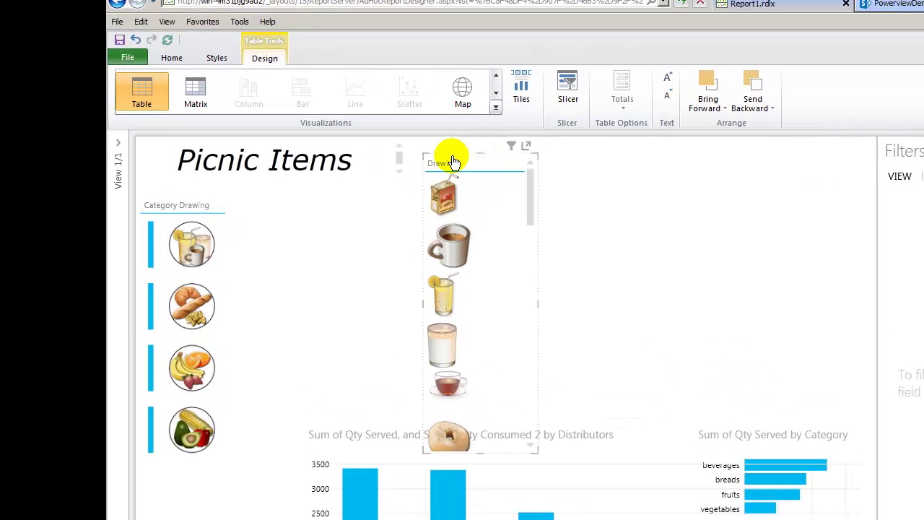
{"action": "mouse_move", "coordinate": [448, 161]}
{"action": "left_mouse_down"}
{"action": "mouse_move", "coordinate": [367, 194]}
{"action": "mouse_move", "coordinate": [289, 192]}
{"action": "mouse_move", "coordinate": [265, 207]}
{"action": "mouse_move", "coordinate": [252, 197]}
{"action": "mouse_move", "coordinate": [259, 203]}
{"action": "left_mouse_up"}
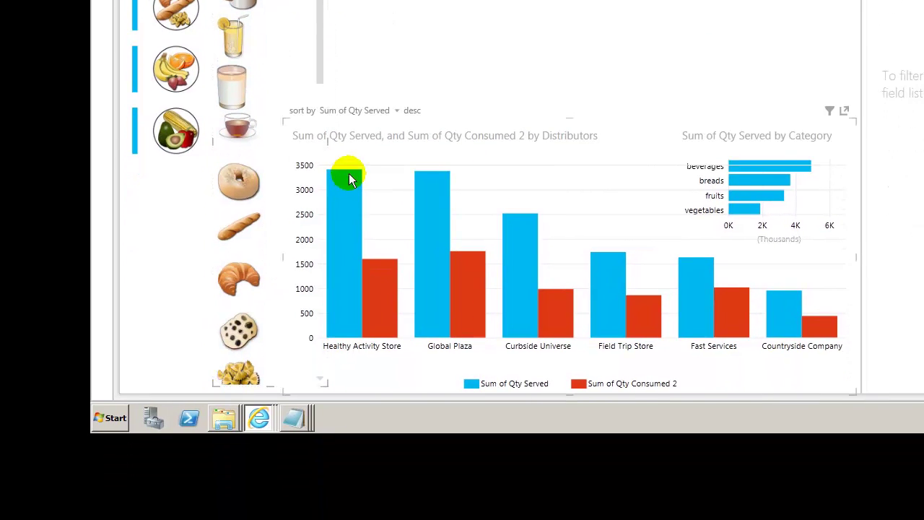
{"action": "left_click_drag", "start_coordinate": [329, 142], "coordinate": [286, 143]}
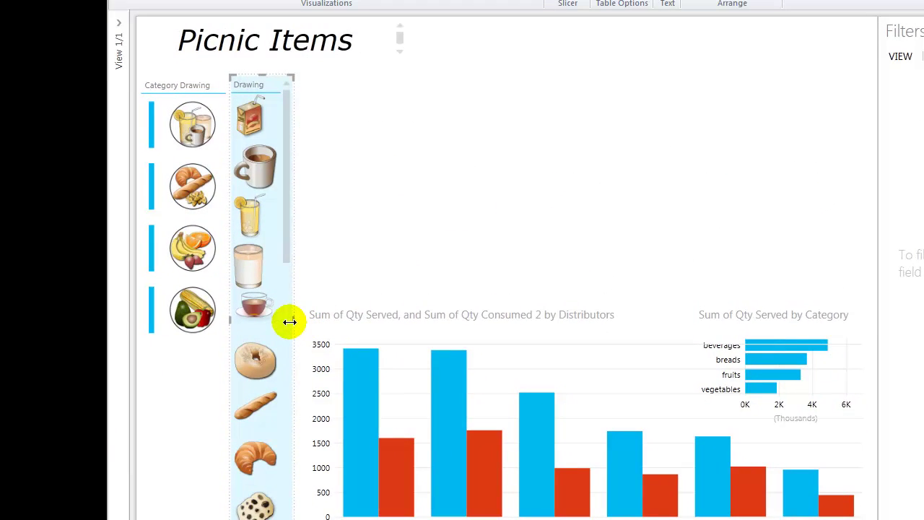
{"action": "left_click_drag", "start_coordinate": [277, 195], "coordinate": [238, 199]}
{"action": "left_click_drag", "start_coordinate": [272, 319], "coordinate": [300, 319]}
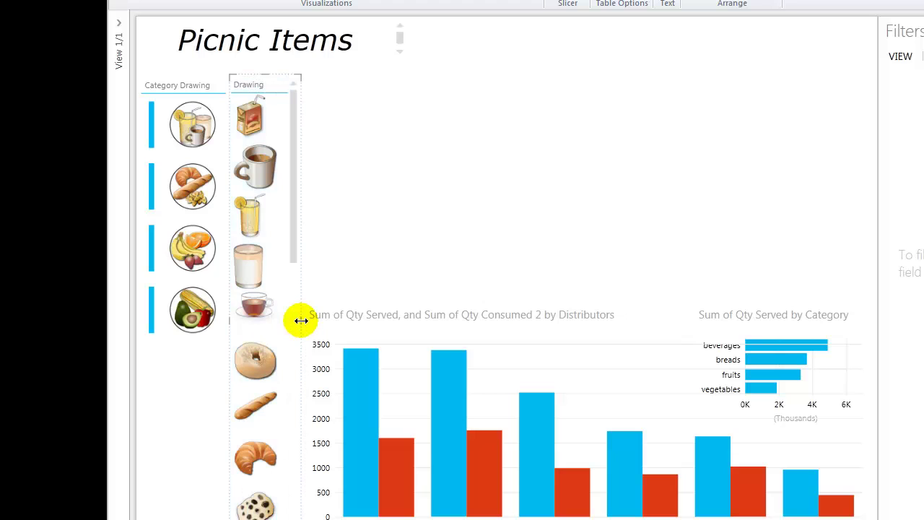
{"action": "left_click", "coordinate": [265, 90]}
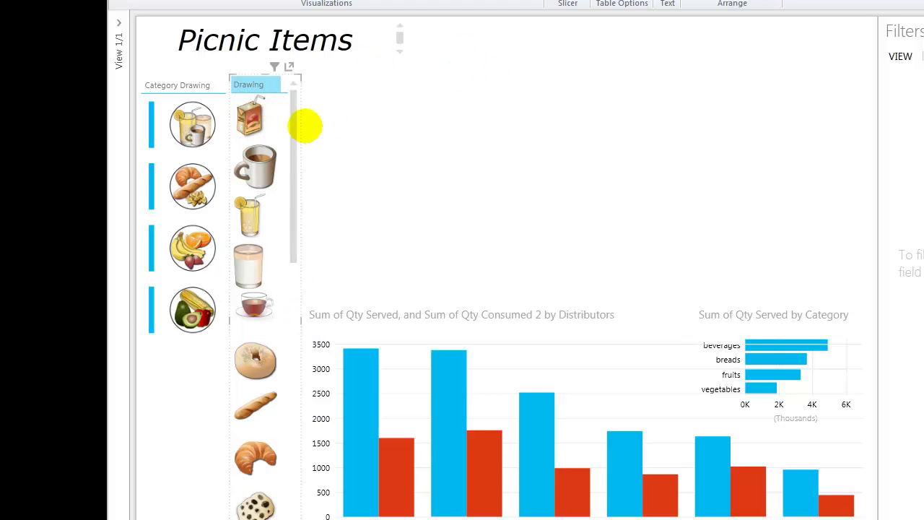
{"action": "left_click", "coordinate": [279, 137]}
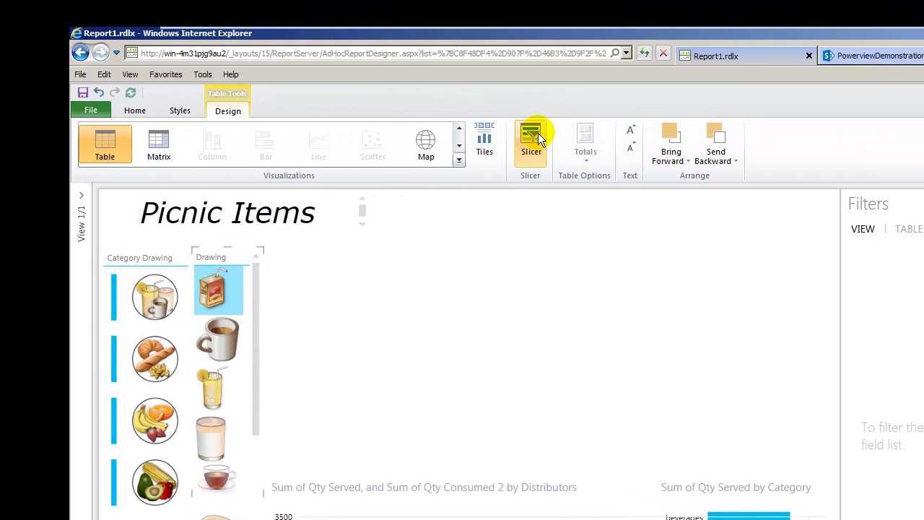
Convert the Drawing picture table into a slicer
{"action": "left_click", "coordinate": [538, 134]}
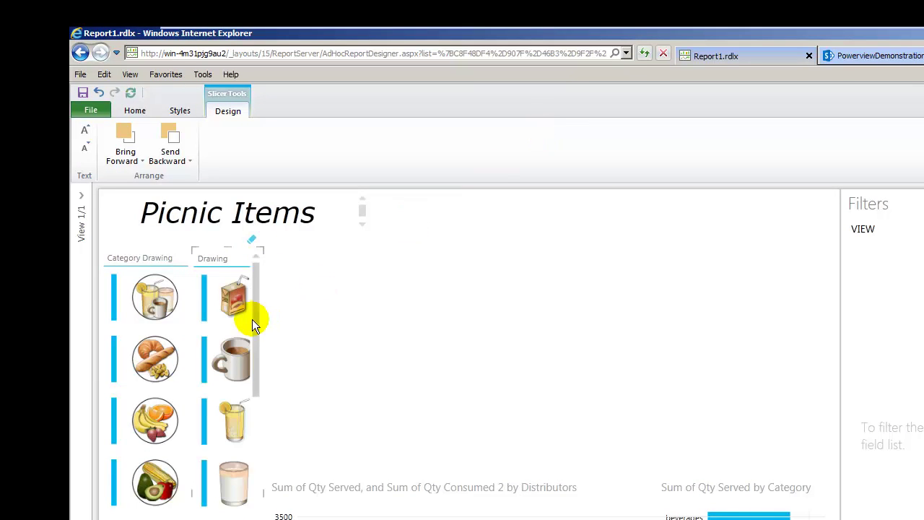
{"action": "mouse_move", "coordinate": [257, 350]}
{"action": "left_mouse_down"}
{"action": "mouse_move", "coordinate": [256, 516]}
{"action": "mouse_move", "coordinate": [249, 285]}
{"action": "mouse_move", "coordinate": [245, 304]}
{"action": "left_mouse_up"}
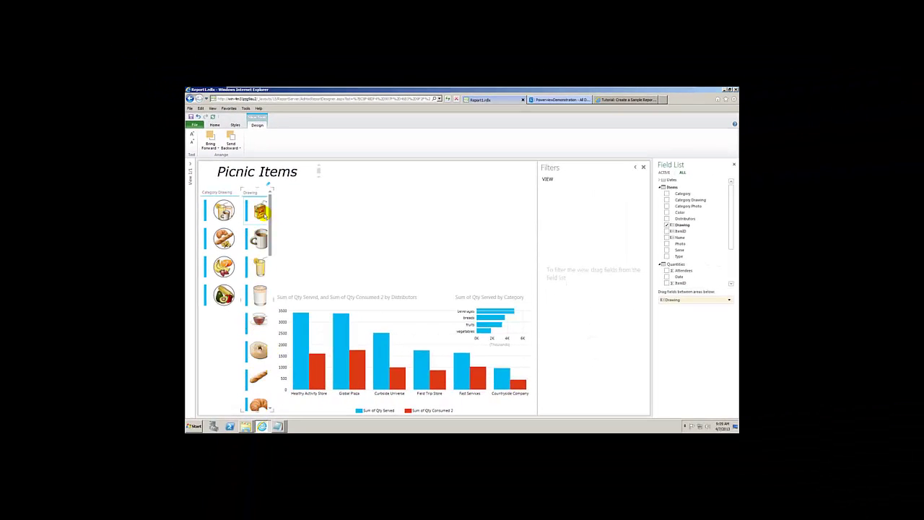
{"action": "left_click", "coordinate": [260, 266]}
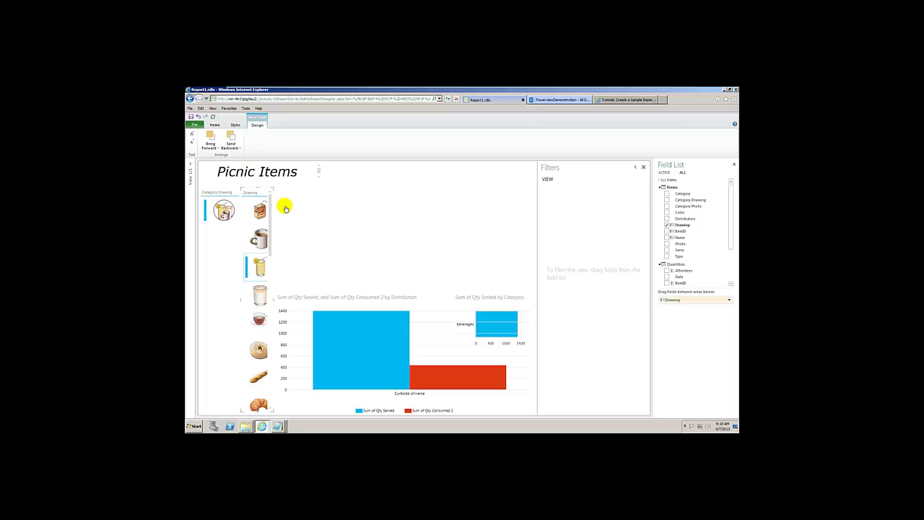
{"action": "left_click", "coordinate": [267, 186]}
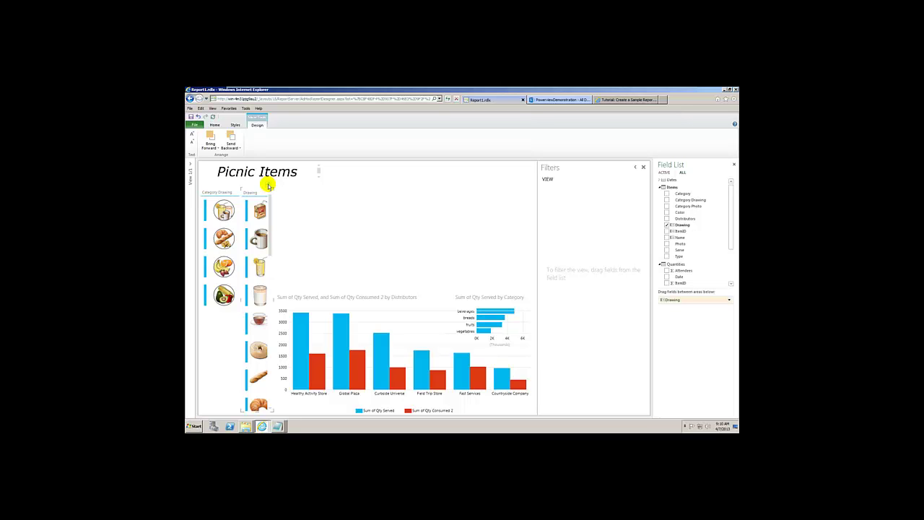
Build a new table of Name, Category, Color and Drawing above the charts
{"action": "left_click", "coordinate": [330, 214]}
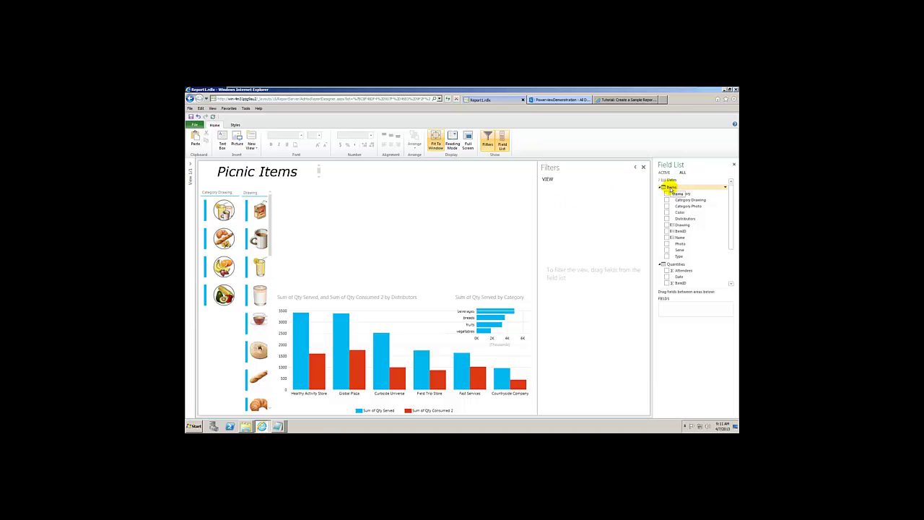
{"action": "left_click", "coordinate": [670, 188]}
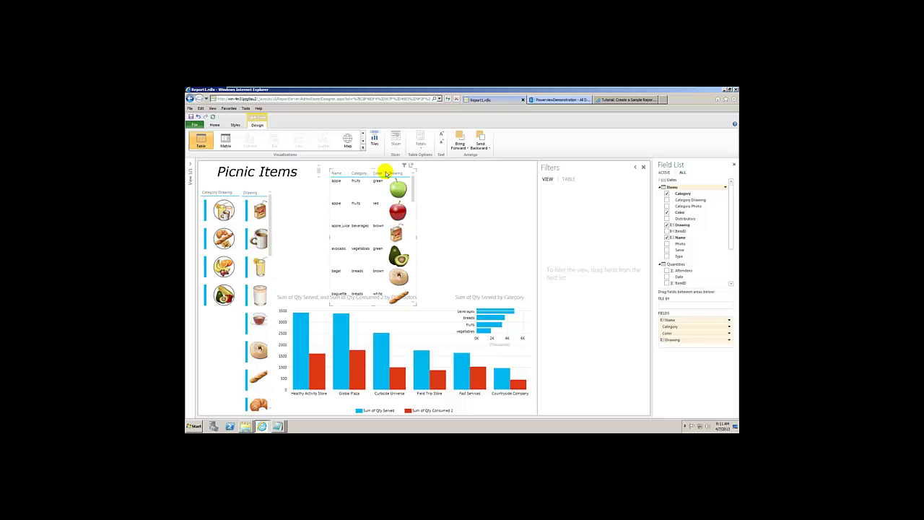
{"action": "mouse_move", "coordinate": [389, 169]}
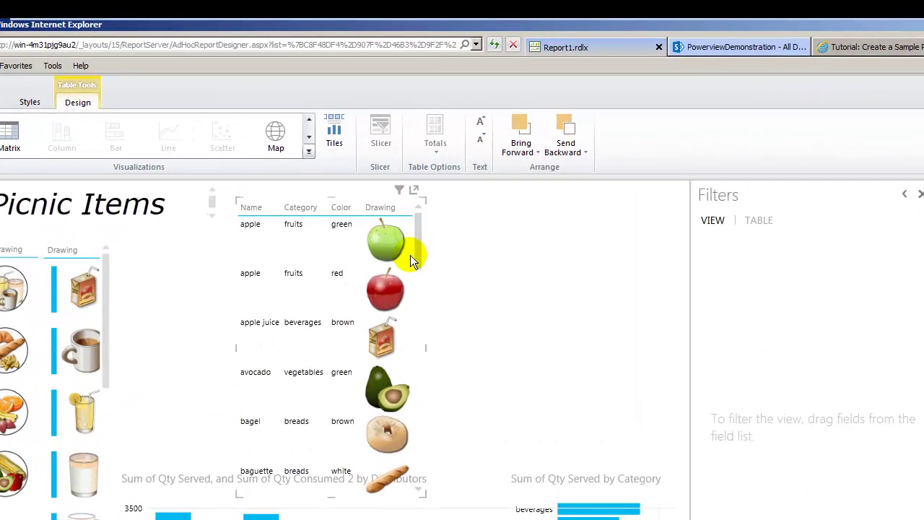
{"action": "left_click", "coordinate": [410, 255]}
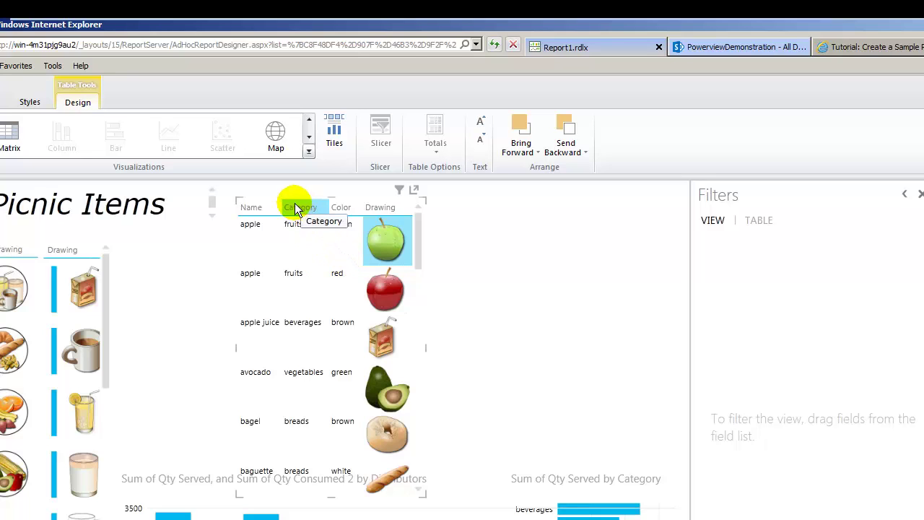
Switch the Name, Category, Color and Drawing table to the Card visualization
{"action": "left_click", "coordinate": [308, 137]}
{"action": "left_click", "coordinate": [308, 138]}
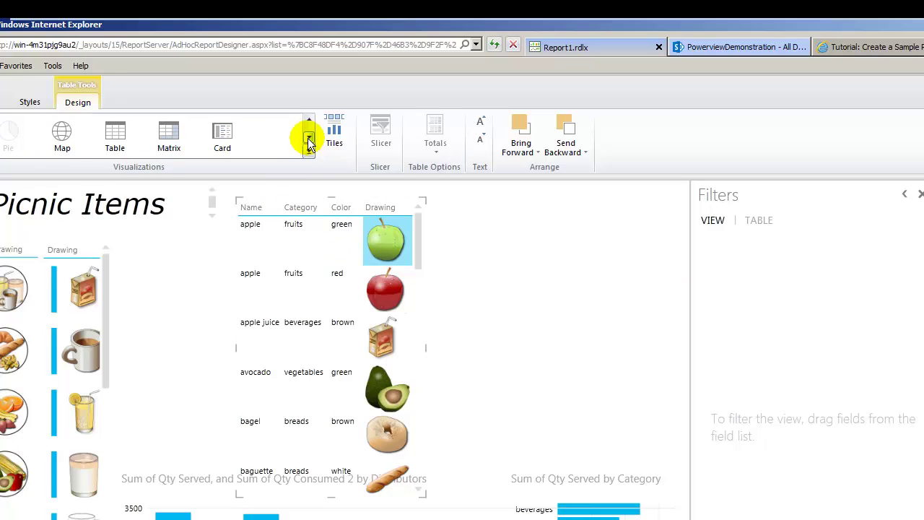
{"action": "left_click", "coordinate": [231, 133]}
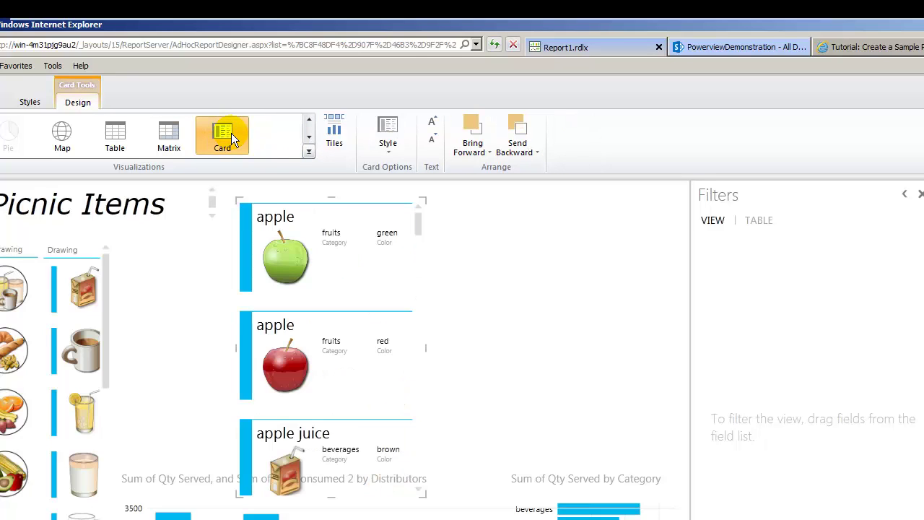
{"action": "mouse_move", "coordinate": [293, 253]}
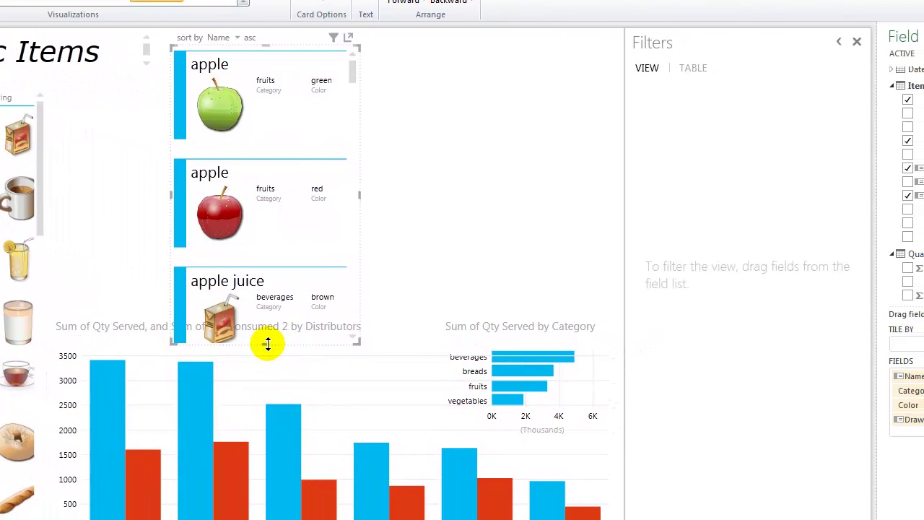
Make the card visual shorter and wider, filling the space beside the Drawing slicer
{"action": "mouse_move", "coordinate": [262, 277]}
{"action": "left_mouse_down"}
{"action": "mouse_move", "coordinate": [262, 243]}
{"action": "mouse_move", "coordinate": [243, 305]}
{"action": "mouse_move", "coordinate": [252, 265]}
{"action": "left_mouse_up"}
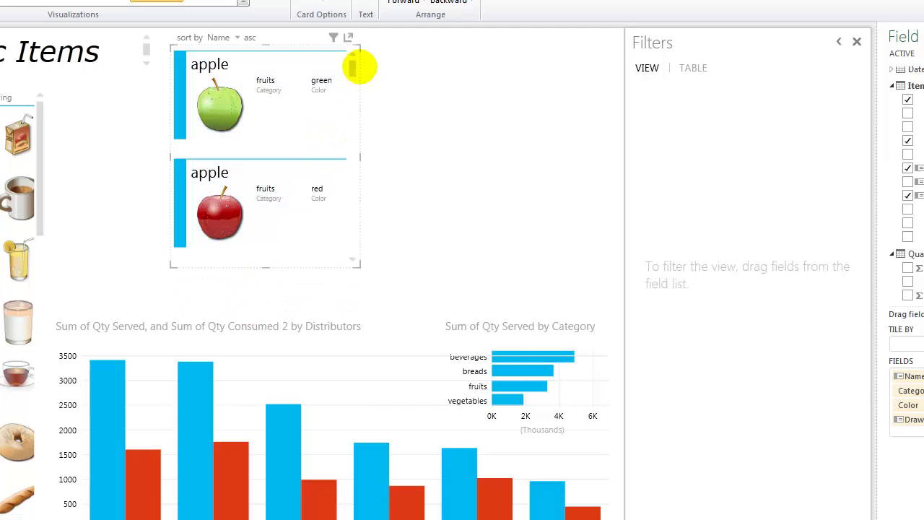
{"action": "left_click_drag", "start_coordinate": [353, 70], "coordinate": [354, 108]}
{"action": "left_click_drag", "start_coordinate": [361, 156], "coordinate": [466, 173]}
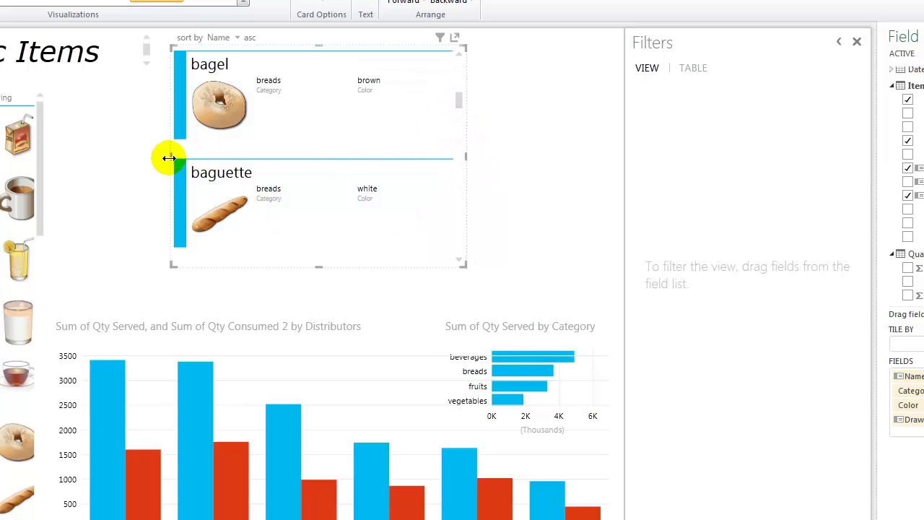
{"action": "left_click_drag", "start_coordinate": [165, 157], "coordinate": [135, 166]}
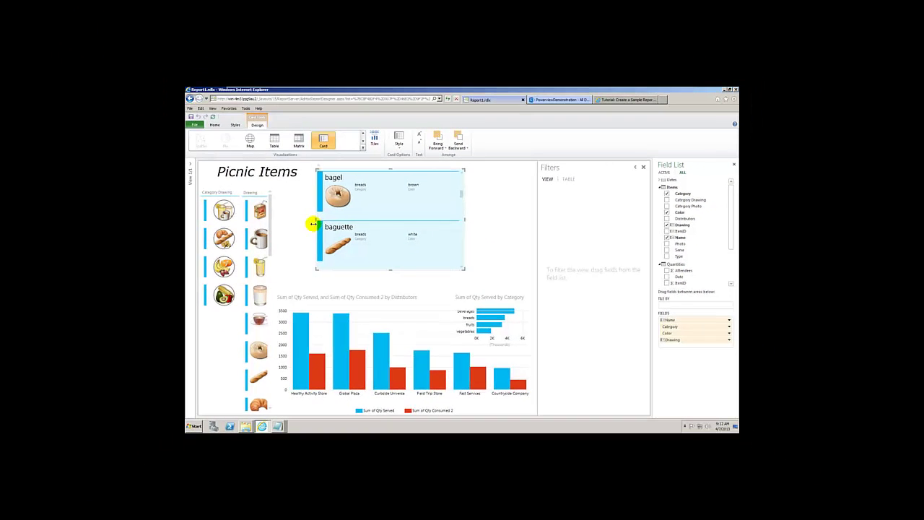
{"action": "left_click_drag", "start_coordinate": [312, 224], "coordinate": [269, 229]}
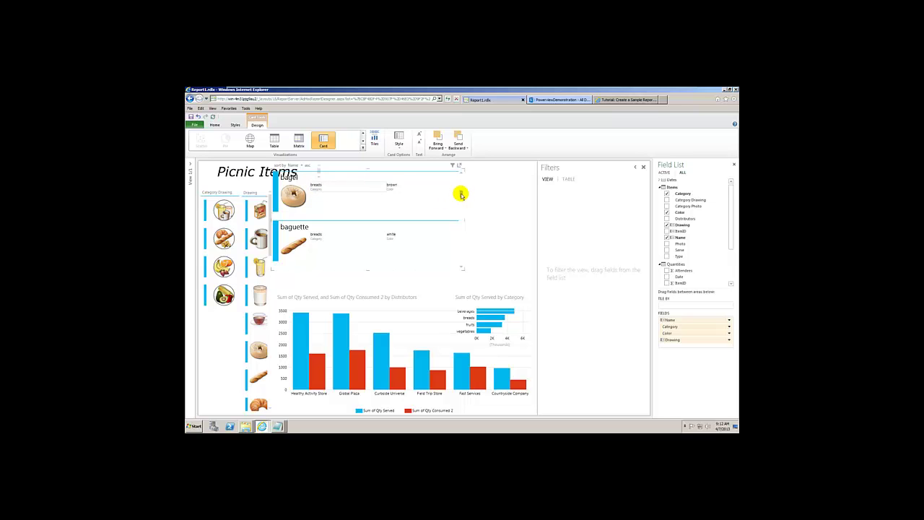
{"action": "left_click_drag", "start_coordinate": [460, 193], "coordinate": [461, 213]}
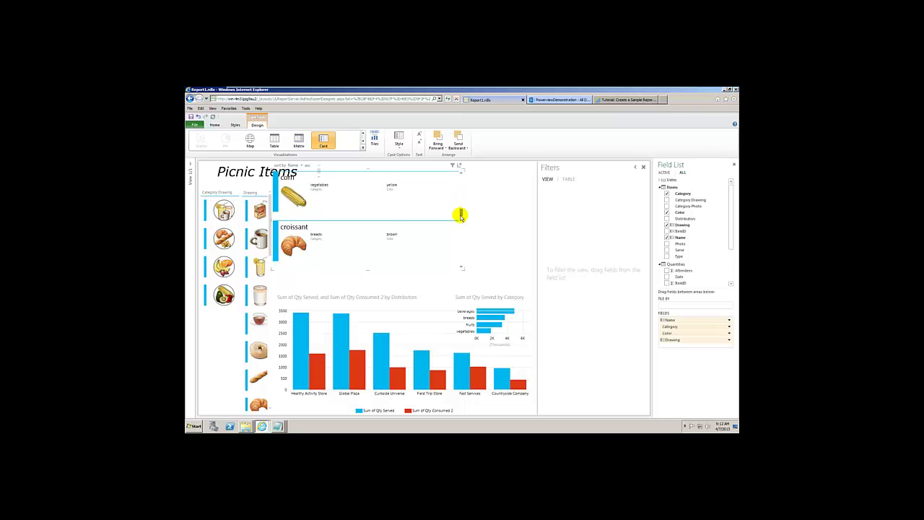
{"action": "scroll", "coordinate": [456, 214], "scroll_direction": "down", "scroll_amount": 1}
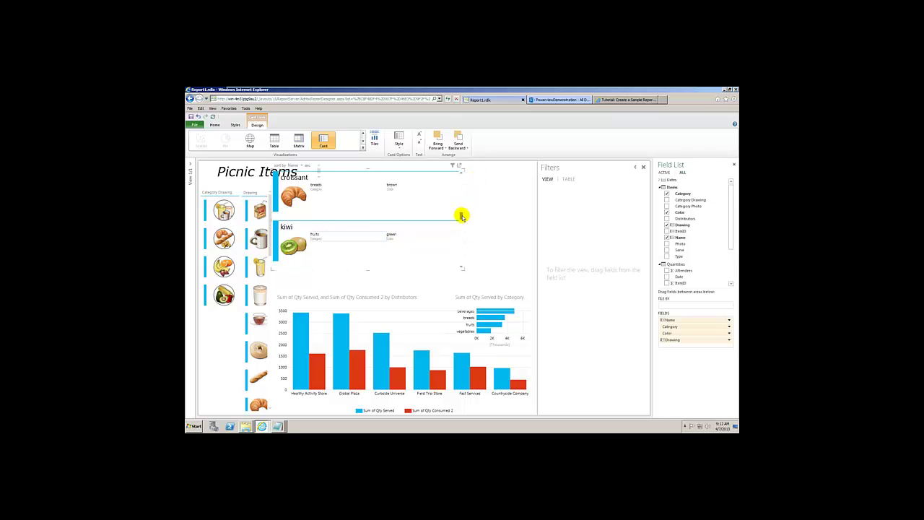
{"action": "left_click_drag", "start_coordinate": [462, 214], "coordinate": [462, 176]}
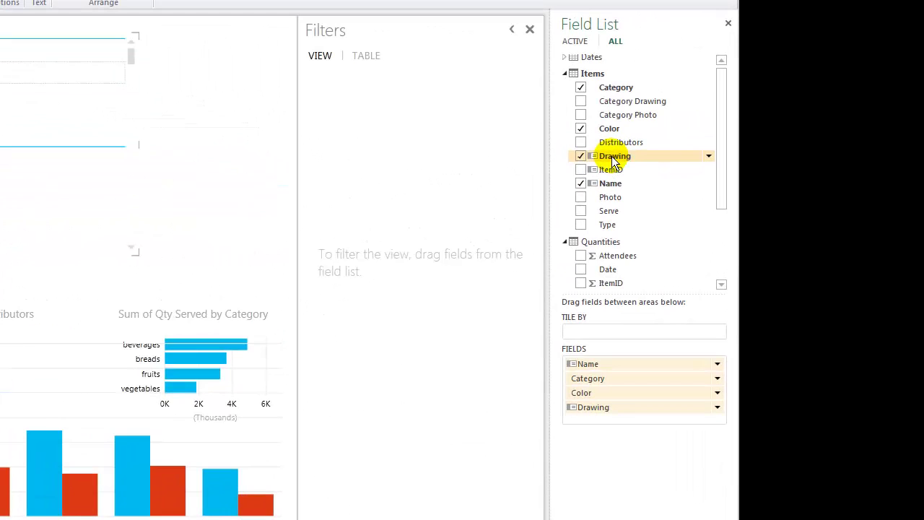
Tile the card visual by the Drawing field
{"action": "mouse_move", "coordinate": [611, 156]}
{"action": "left_mouse_down"}
{"action": "mouse_move", "coordinate": [614, 288]}
{"action": "mouse_move", "coordinate": [600, 325]}
{"action": "left_mouse_up"}
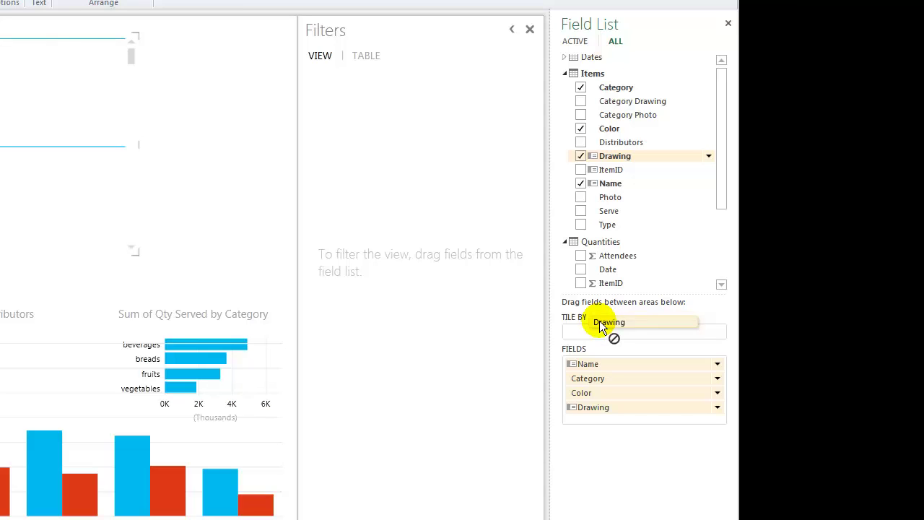
{"action": "left_click_drag", "start_coordinate": [599, 322], "coordinate": [598, 331]}
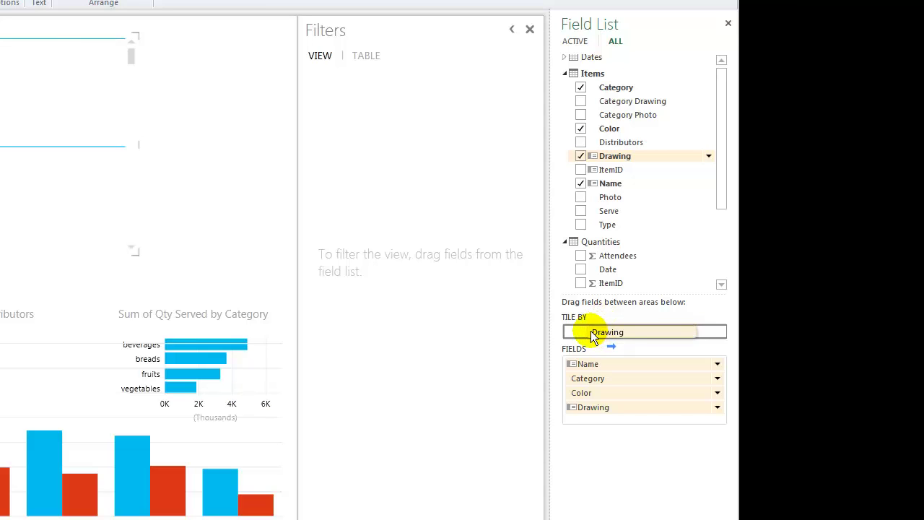
{"action": "left_click_drag", "start_coordinate": [597, 331], "coordinate": [585, 330]}
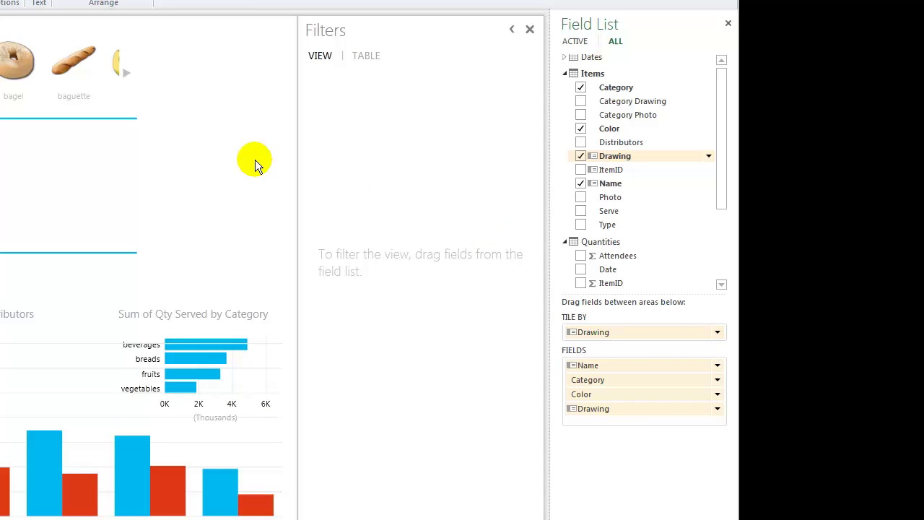
{"action": "left_click", "coordinate": [54, 130]}
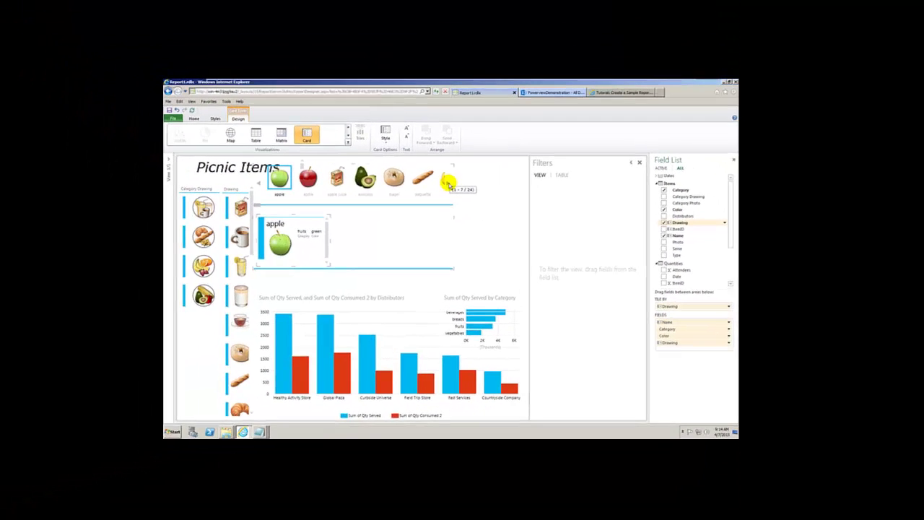
Browse the carrot, banana, baguette, bagel, corn and croissant tiles, ending on kiwi
{"action": "left_click", "coordinate": [126, 72]}
{"action": "left_click", "coordinate": [459, 187]}
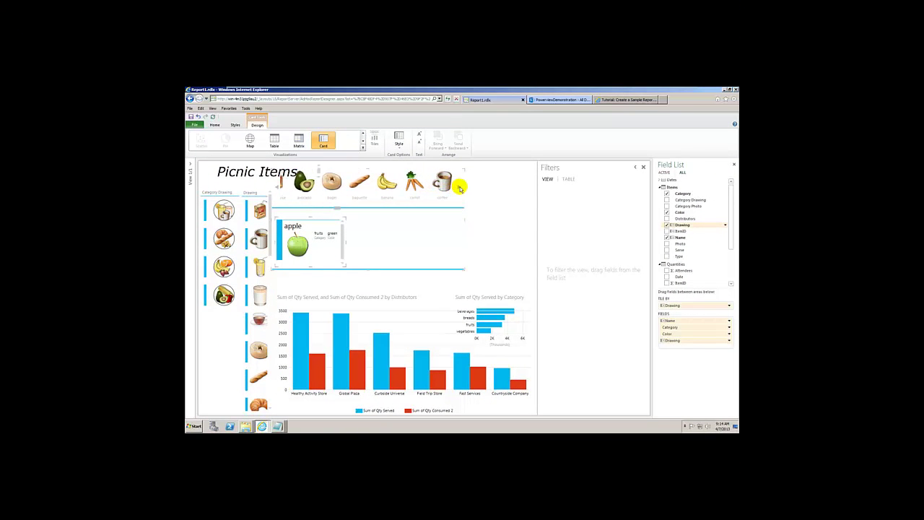
{"action": "left_click", "coordinate": [404, 186]}
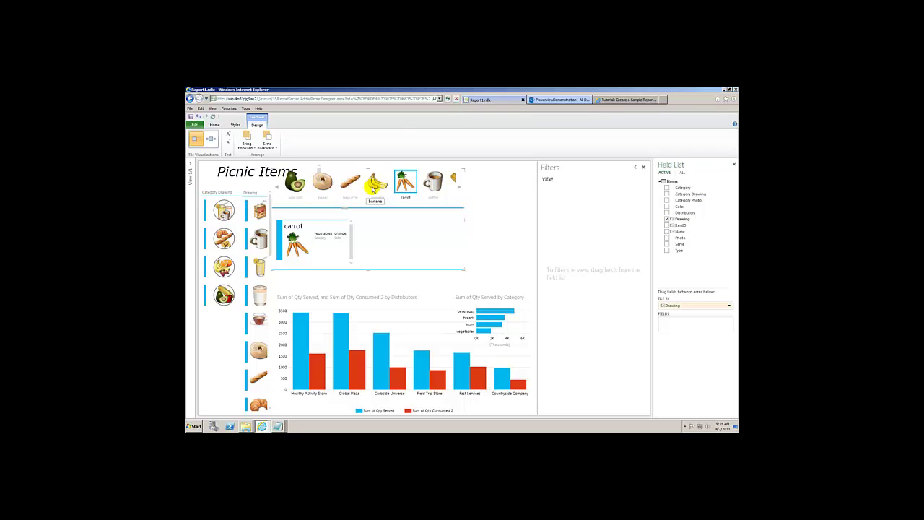
{"action": "left_click", "coordinate": [374, 189]}
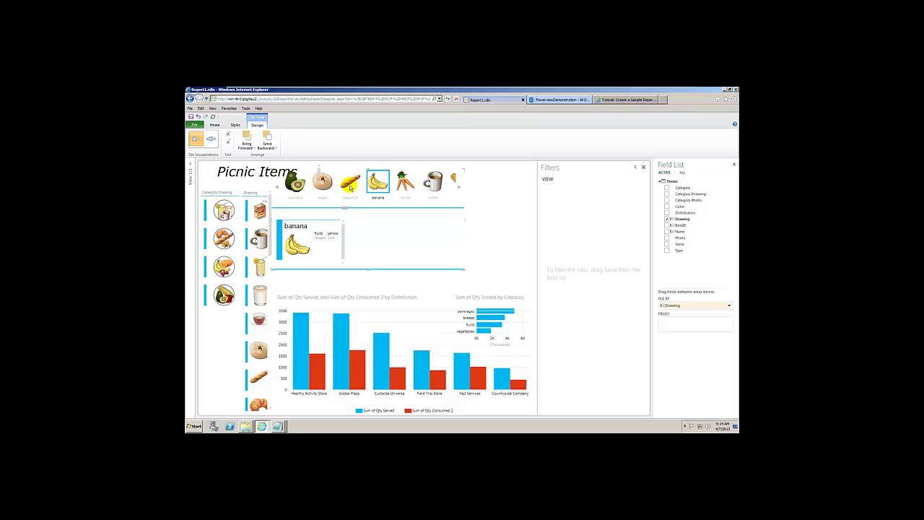
{"action": "left_click", "coordinate": [350, 186]}
{"action": "left_click", "coordinate": [322, 189]}
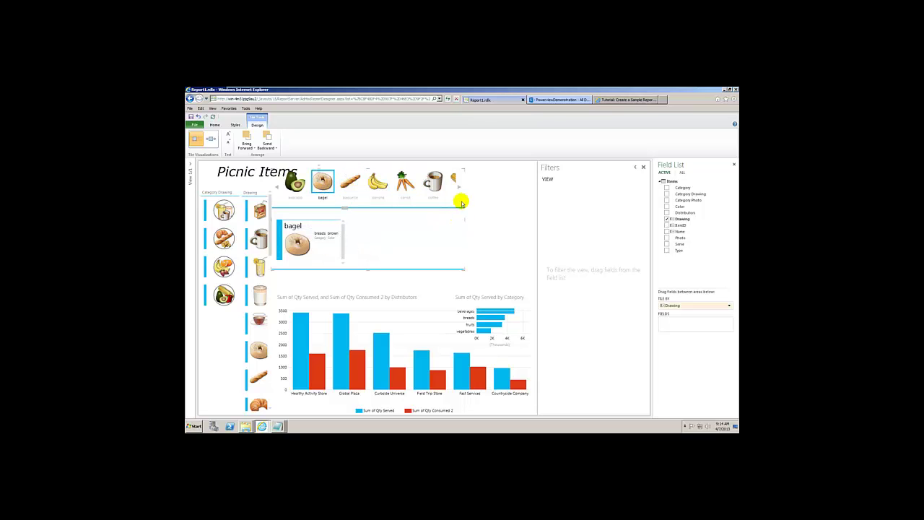
{"action": "left_click", "coordinate": [459, 188]}
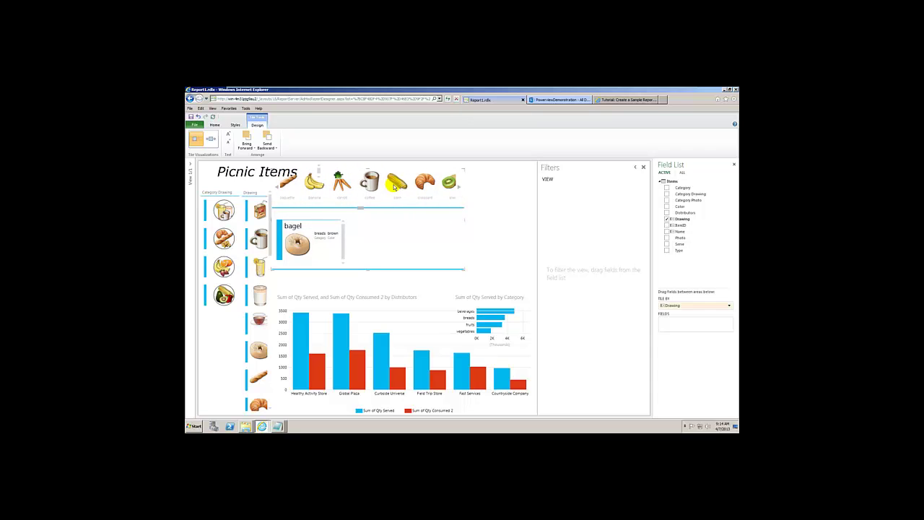
{"action": "left_click", "coordinate": [396, 186]}
{"action": "left_click", "coordinate": [422, 184]}
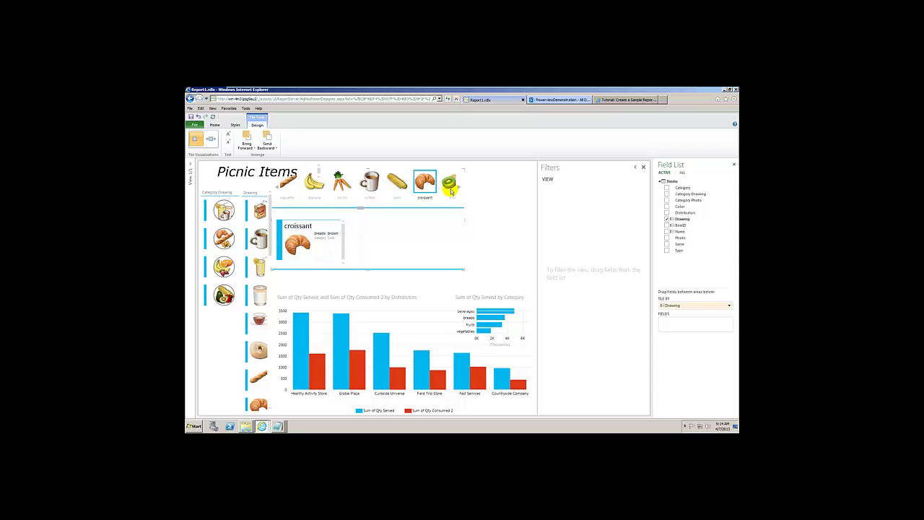
{"action": "left_click", "coordinate": [448, 185]}
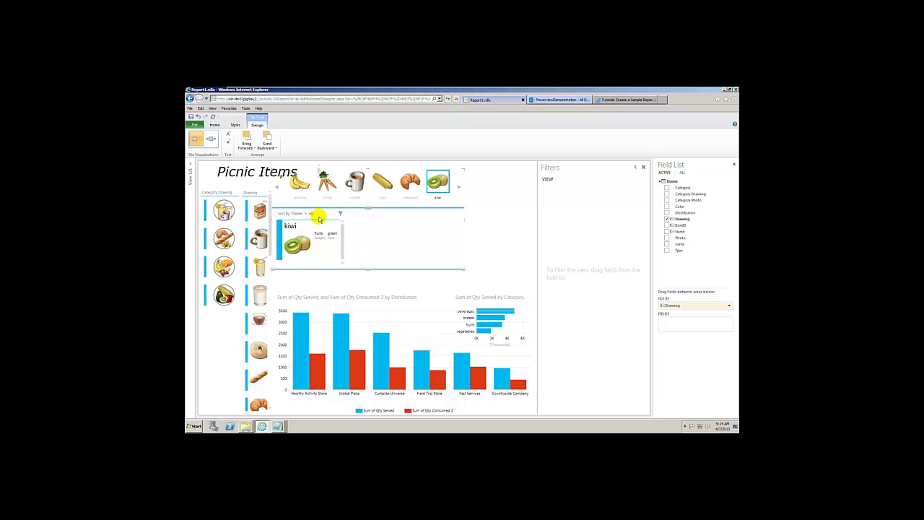
Shift the card right in the container, then view lemonade, milk, naan, ending on orange
{"action": "left_click_drag", "start_coordinate": [320, 220], "coordinate": [373, 209]}
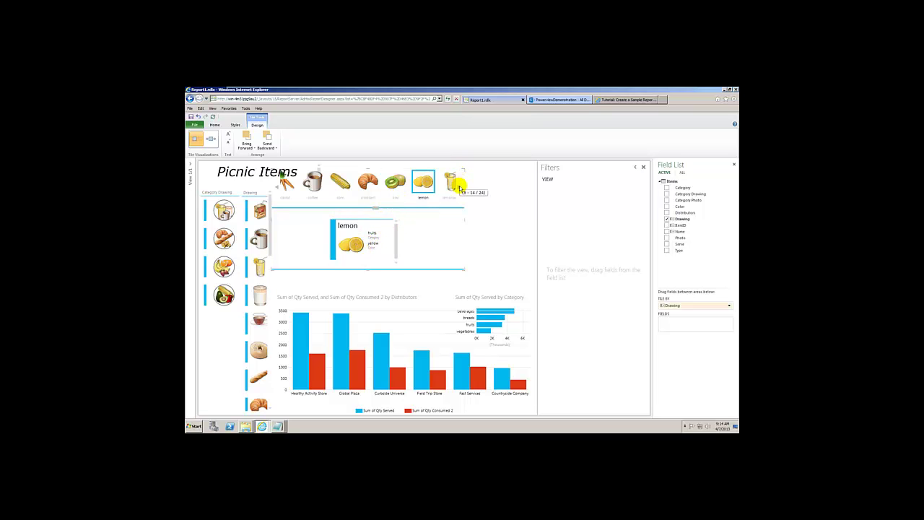
{"action": "scroll", "coordinate": [459, 187], "scroll_direction": "right", "scroll_amount": 1}
{"action": "left_click", "coordinate": [428, 188]}
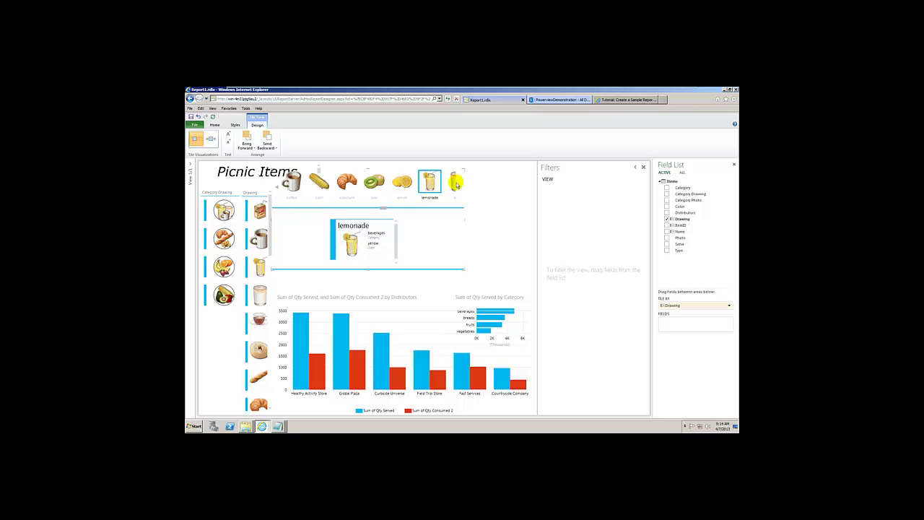
{"action": "left_click", "coordinate": [451, 185]}
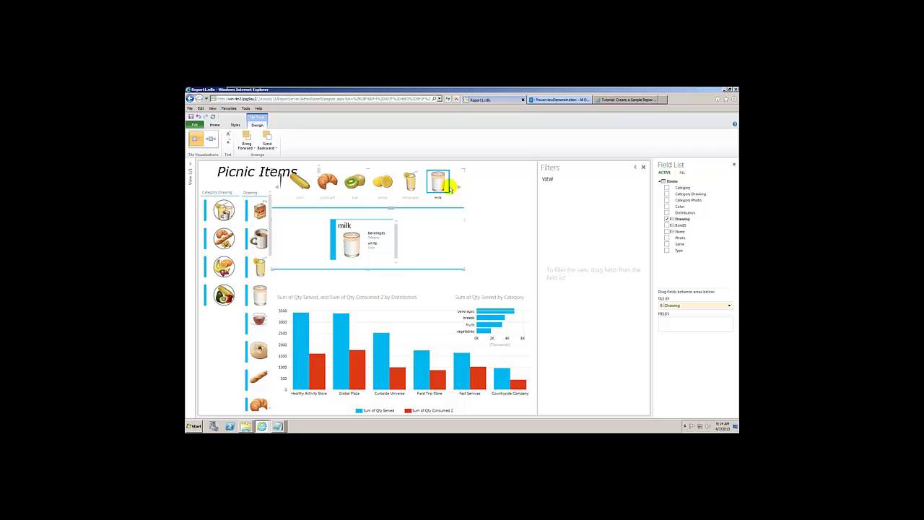
{"action": "scroll", "coordinate": [456, 184], "scroll_direction": "right", "scroll_amount": 2}
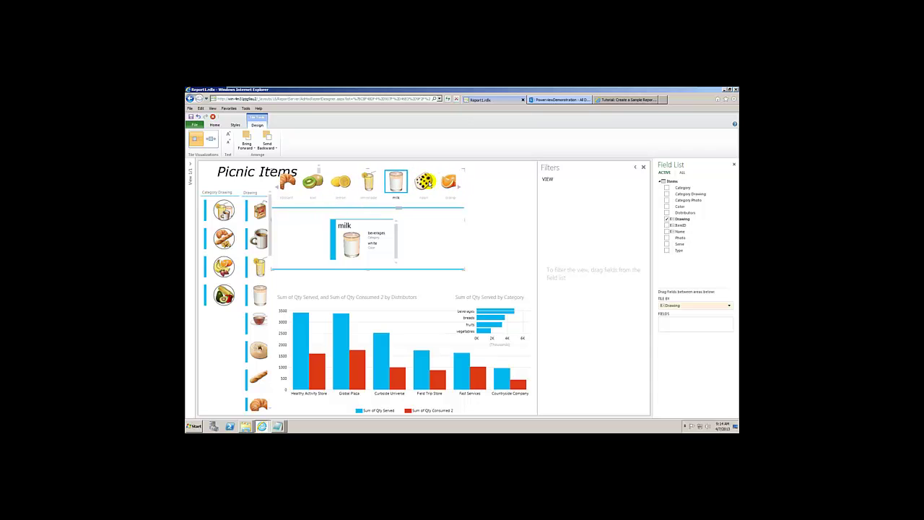
{"action": "left_click", "coordinate": [425, 181]}
{"action": "left_click", "coordinate": [448, 182]}
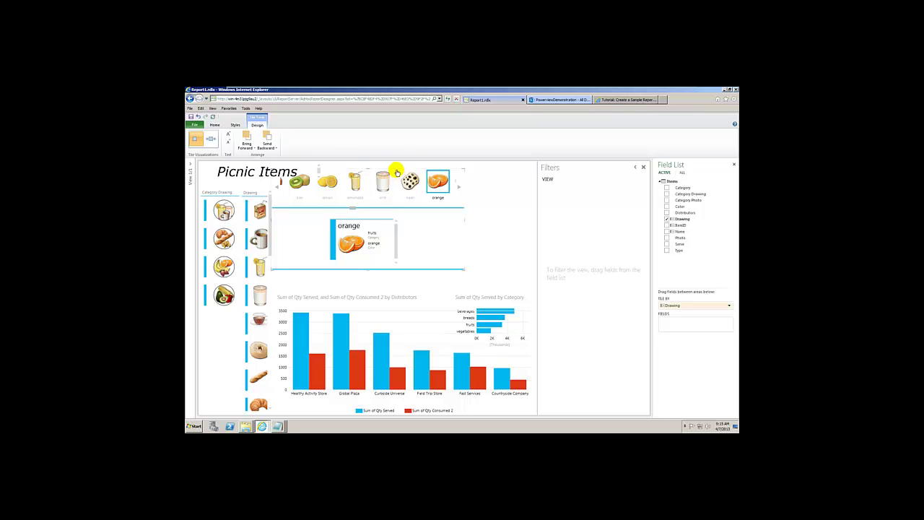
Move the whole tile container, with its Drawing strip and orange card, slightly down and right
{"action": "left_click_drag", "start_coordinate": [396, 173], "coordinate": [403, 190]}
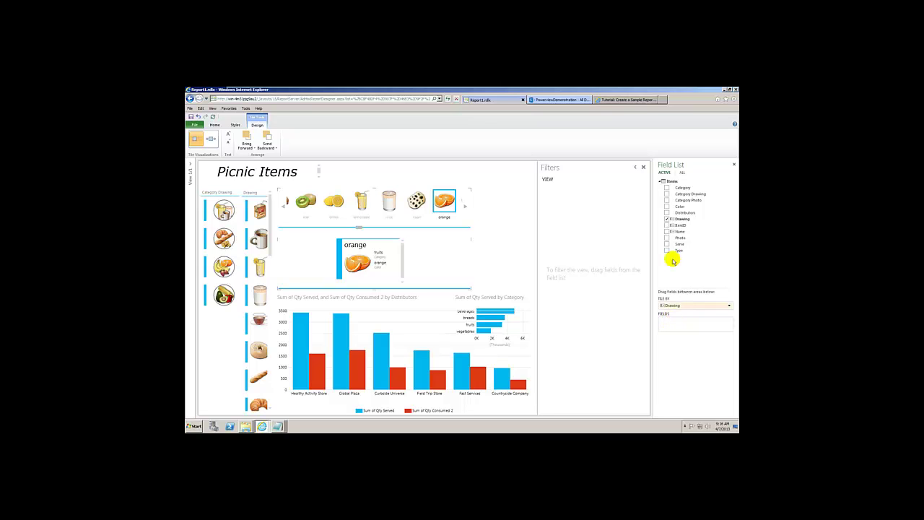
Show all tables, expand Dates, and add Month Name as a new table in the Drawing tile container
{"action": "left_click", "coordinate": [682, 173]}
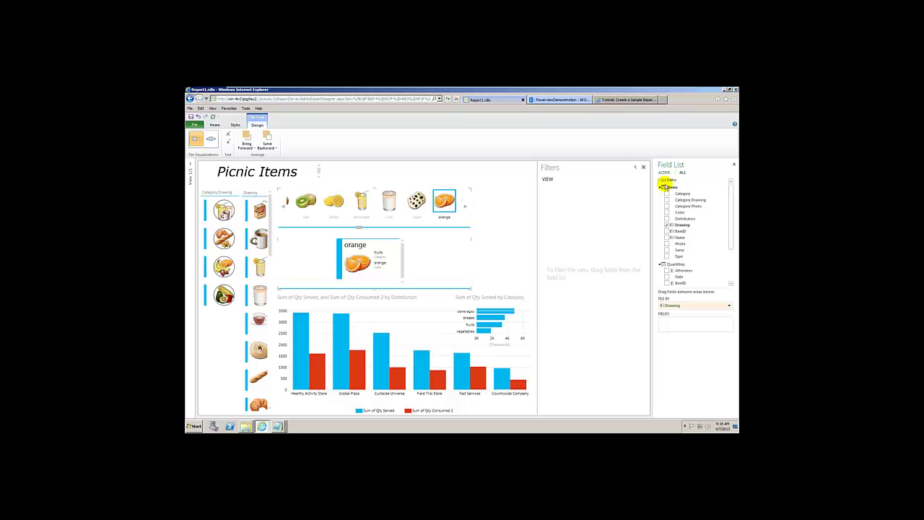
{"action": "left_click", "coordinate": [661, 181]}
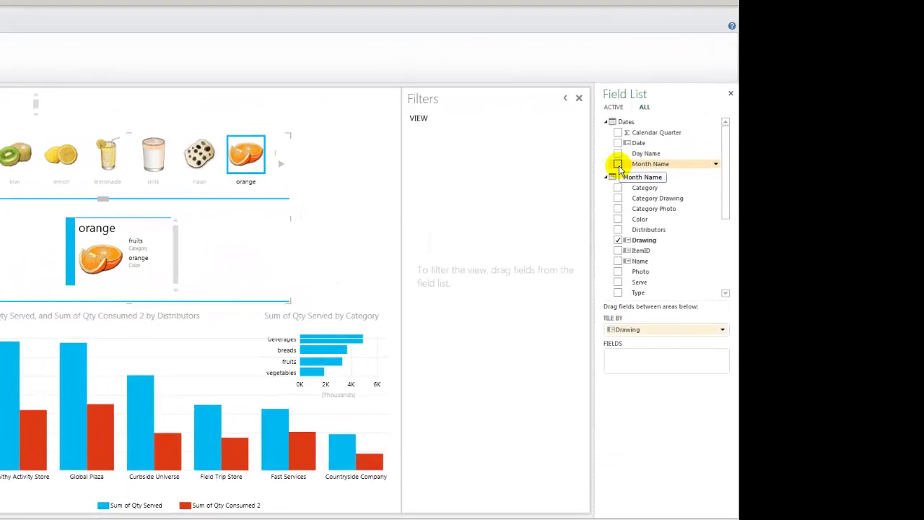
{"action": "left_click", "coordinate": [581, 132]}
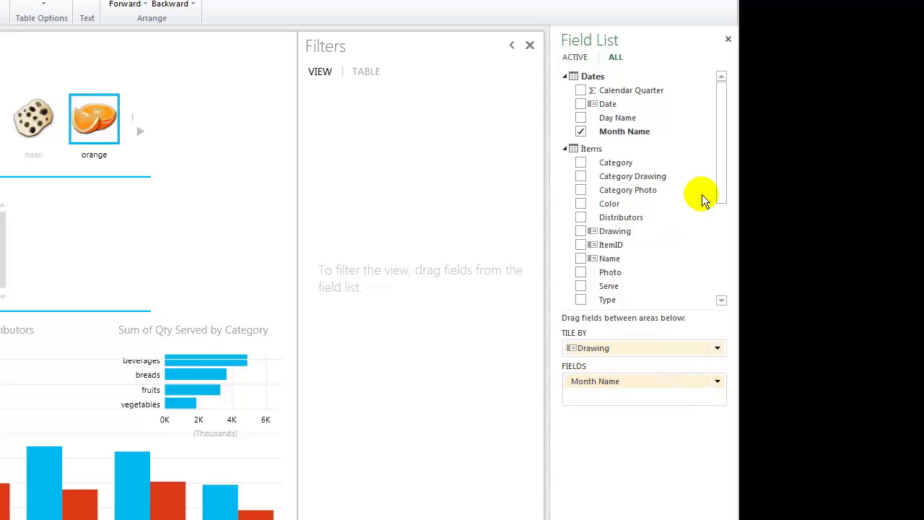
Add Sum of Qty Served from Quantities to the Month Name table and move the orange card right of it
{"action": "left_click_drag", "start_coordinate": [720, 134], "coordinate": [722, 225]}
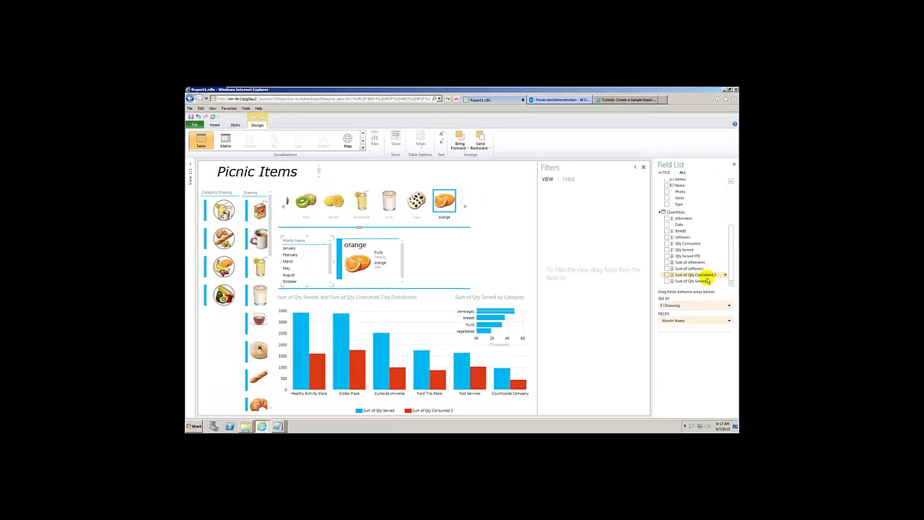
{"action": "left_click_drag", "start_coordinate": [697, 281], "coordinate": [691, 327]}
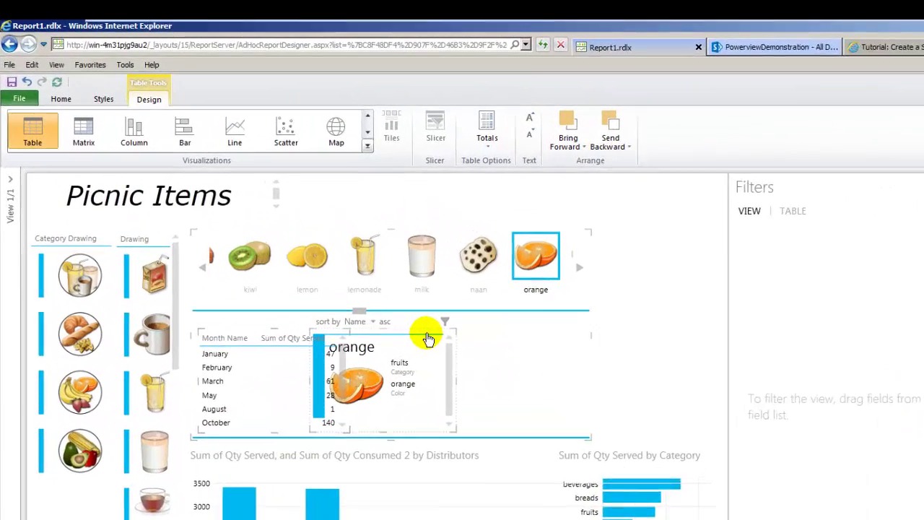
{"action": "left_click_drag", "start_coordinate": [428, 339], "coordinate": [503, 329]}
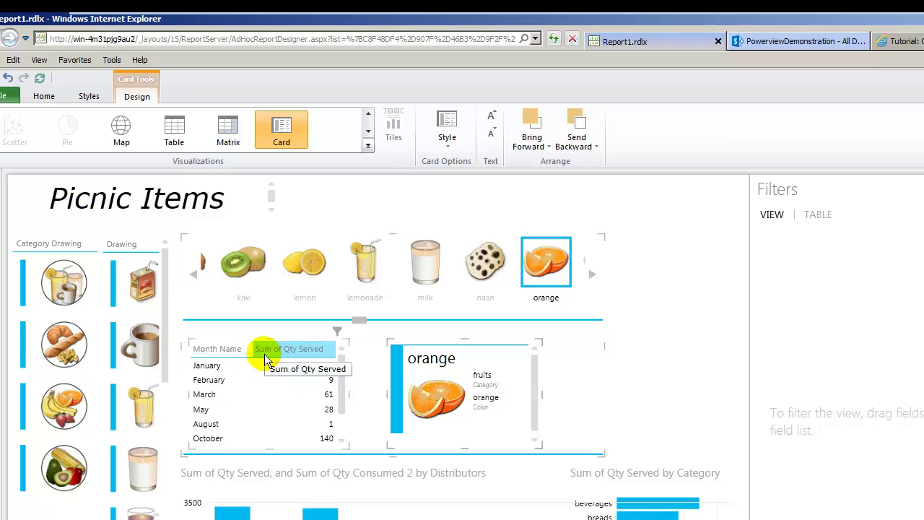
Convert the Month Name table into a Sum of Qty Served by Month line chart
{"action": "left_click", "coordinate": [252, 370]}
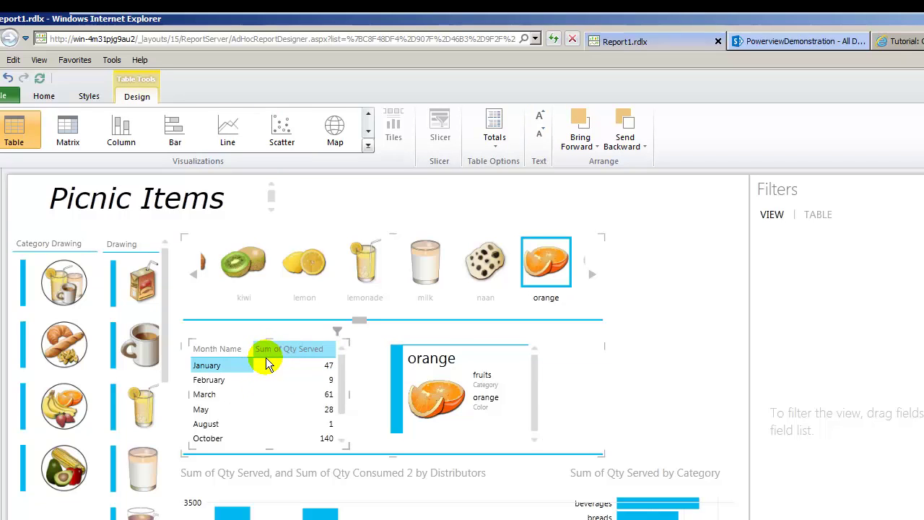
{"action": "left_click", "coordinate": [230, 132]}
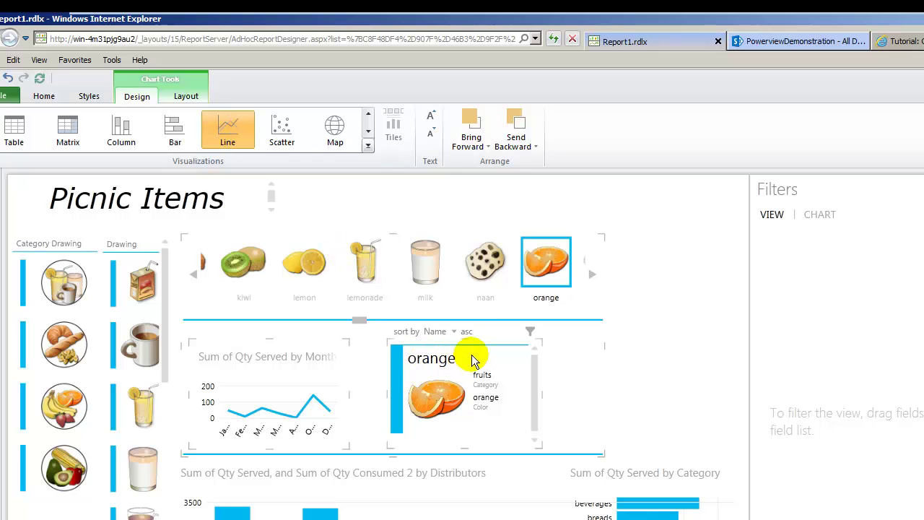
Shift the orange card further right, away from the monthly line chart
{"action": "left_click", "coordinate": [511, 356]}
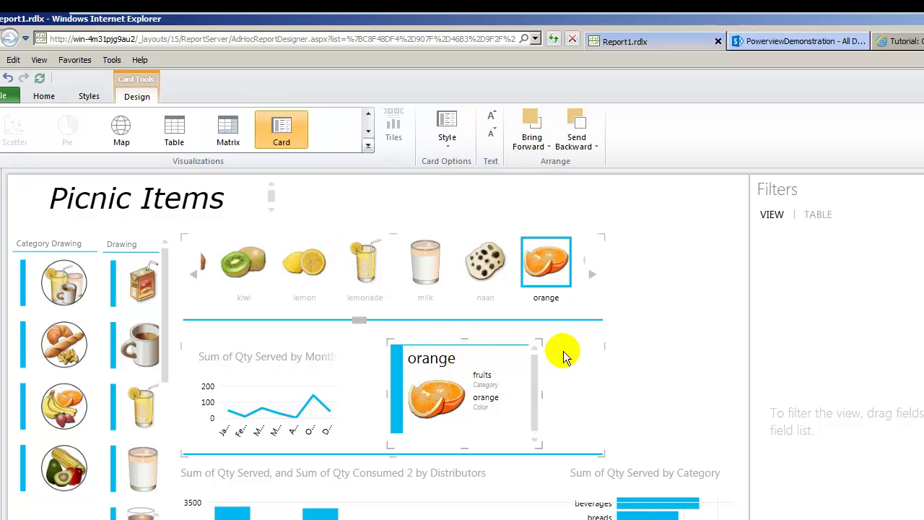
{"action": "left_click_drag", "start_coordinate": [508, 340], "coordinate": [561, 339]}
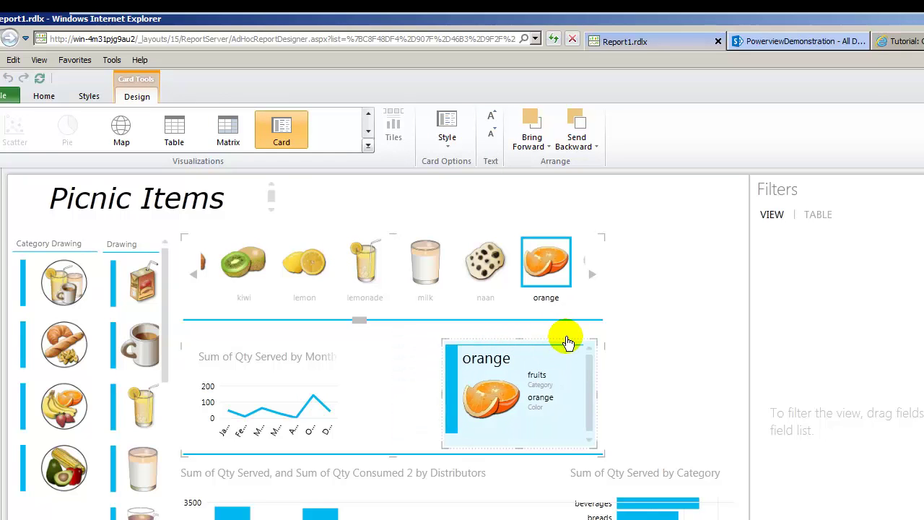